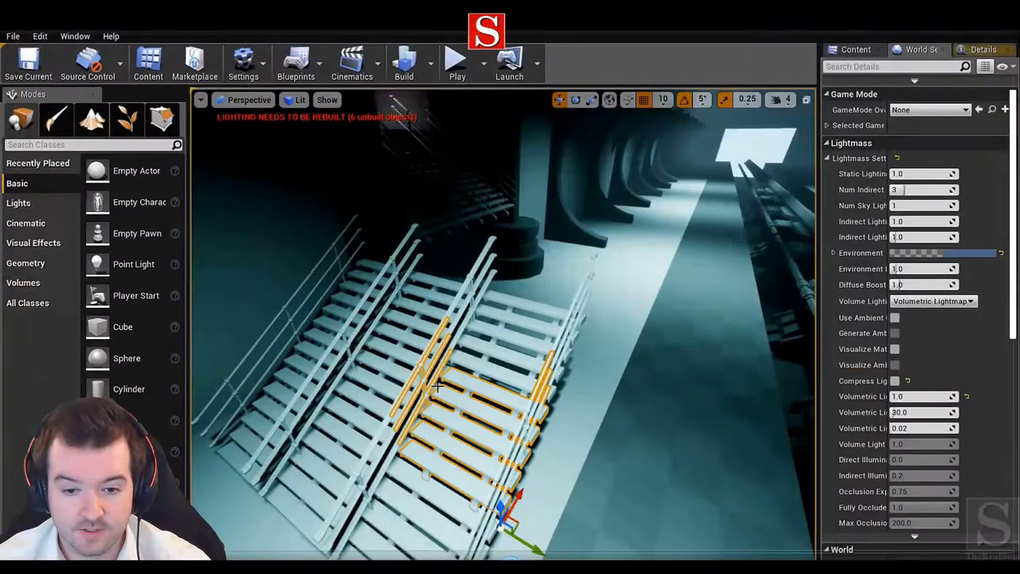
Step: Inspect the underside of the selected staircase in unlit and lit view modes
right_drag(438, 385, 539, 303)
key(alt+3)
key(alt+4)
Step: Open the Prototype_Meshes folder and frame both staircases and the platform from above
click(856, 49)
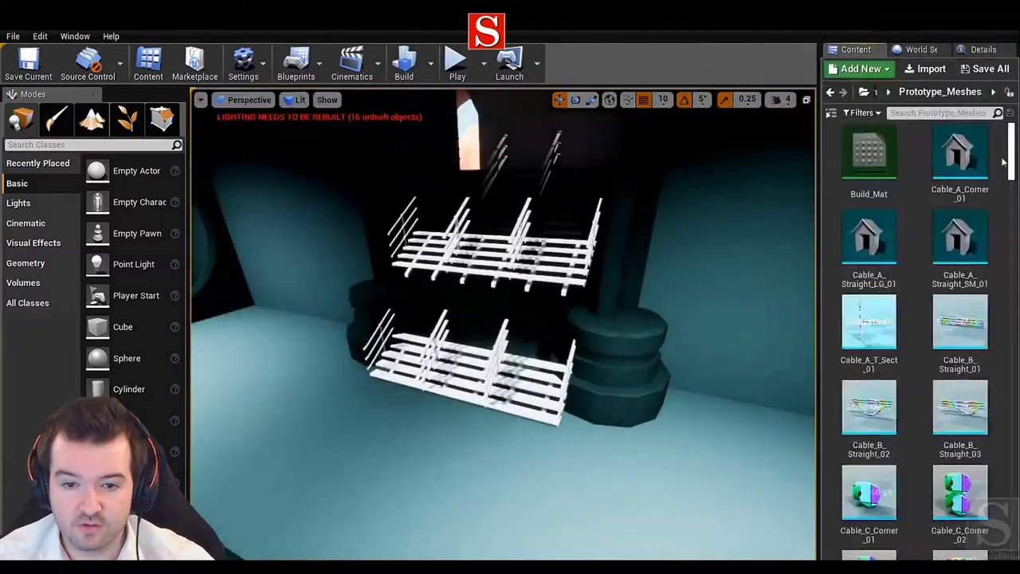
drag(1010, 207, 1010, 311)
right_drag(574, 383, 559, 375)
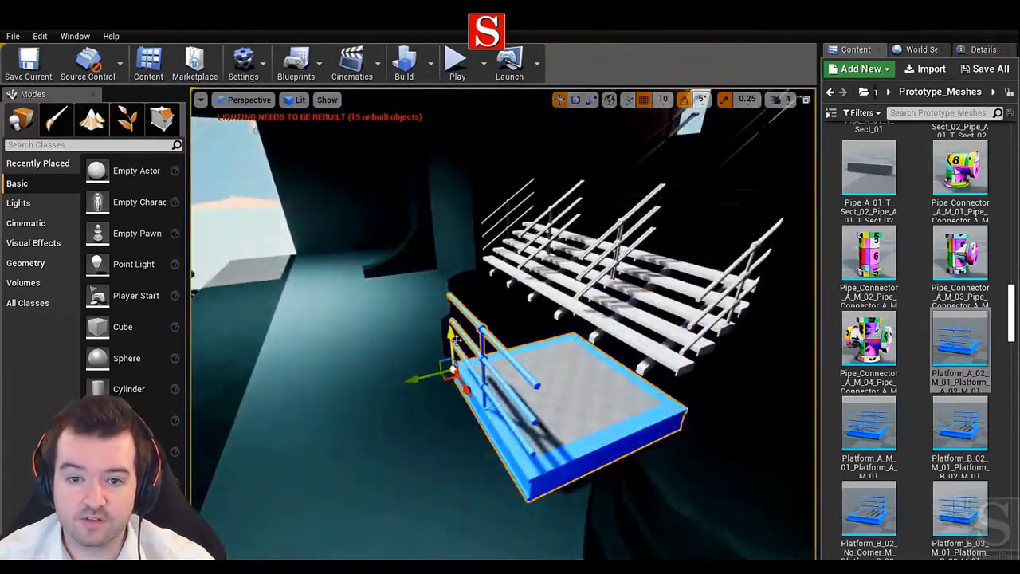
right_drag(454, 339, 415, 343)
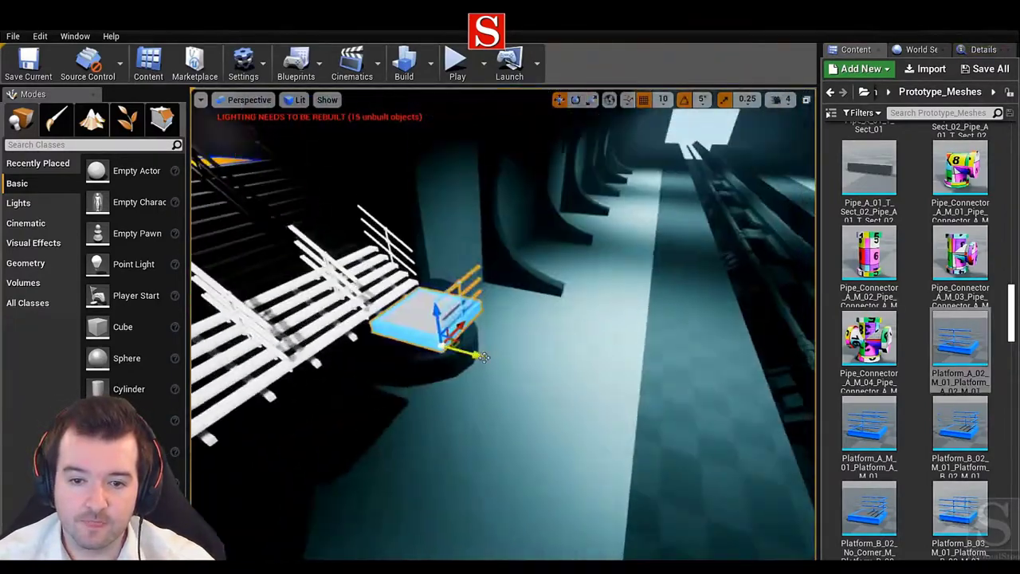
scroll(917, 334, up, 5)
drag(869, 333, 478, 335)
scroll(662, 432, up, 2)
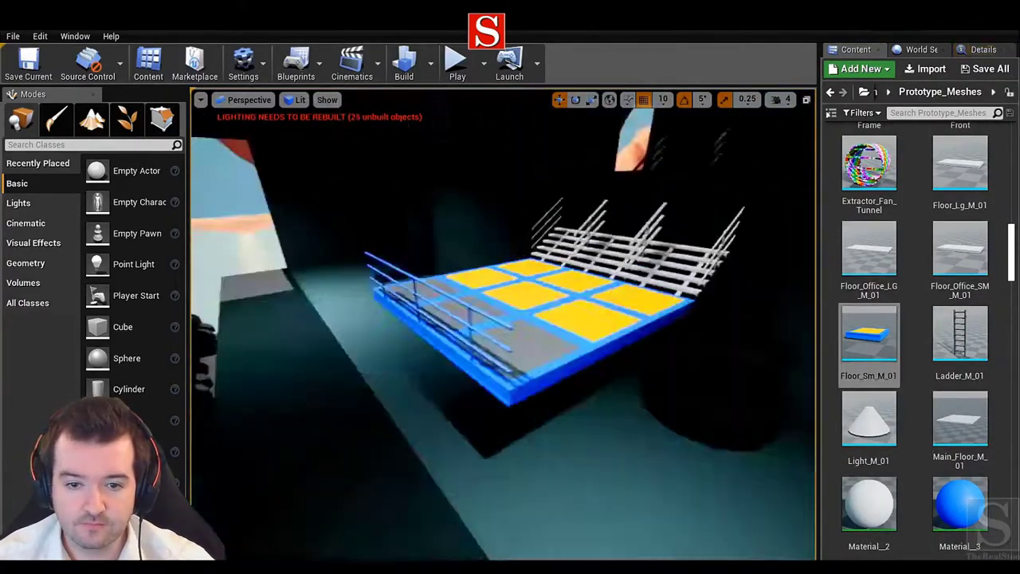
Step: Orbit around the selected stairs to check how they meet the yellow floor tiles
right_drag(446, 319, 458, 287)
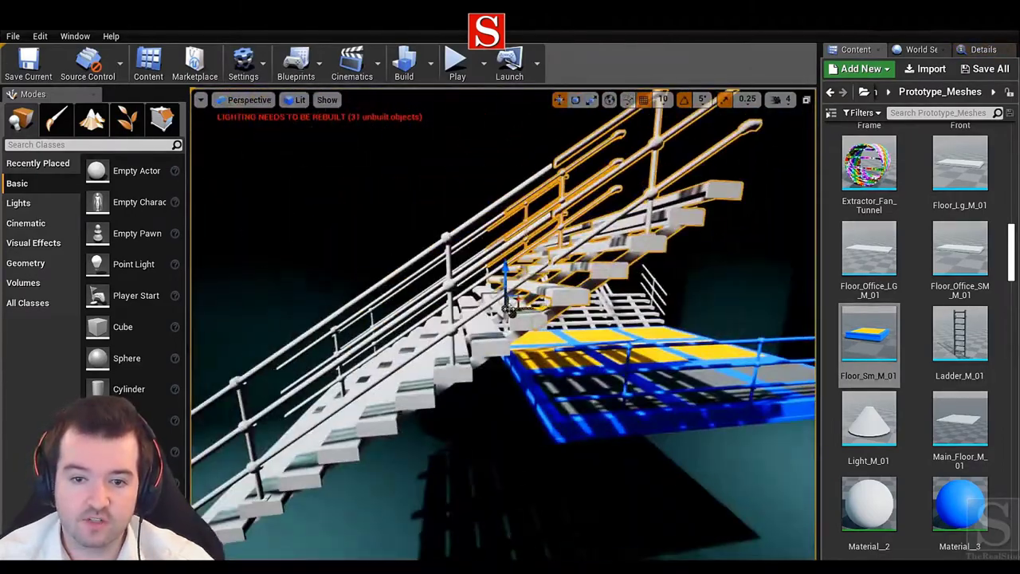
right_drag(459, 287, 447, 303)
right_drag(481, 346, 606, 352)
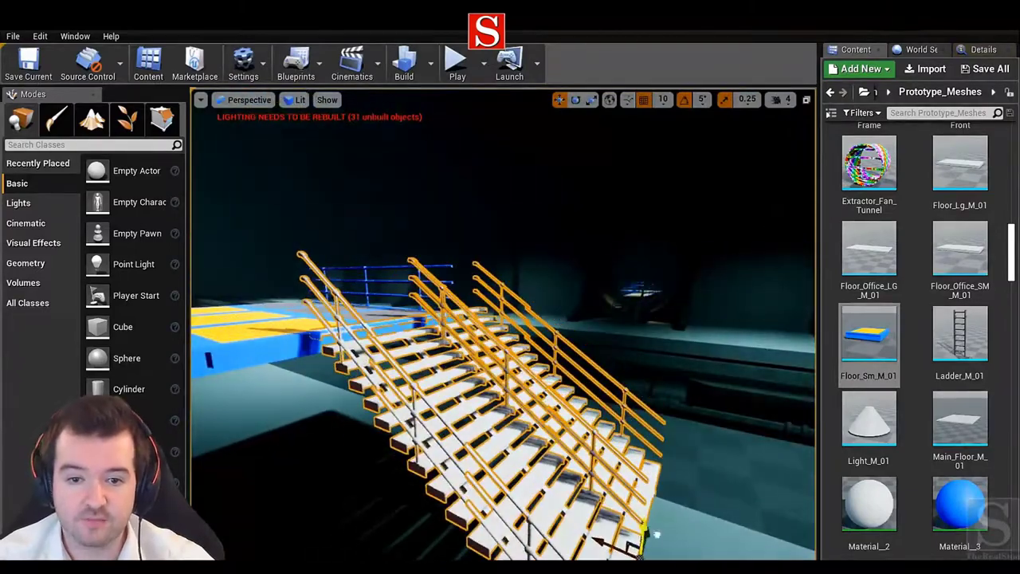
mouse_move(502, 319)
right_down()
mouse_move(478, 311)
mouse_move(518, 319)
right_up()
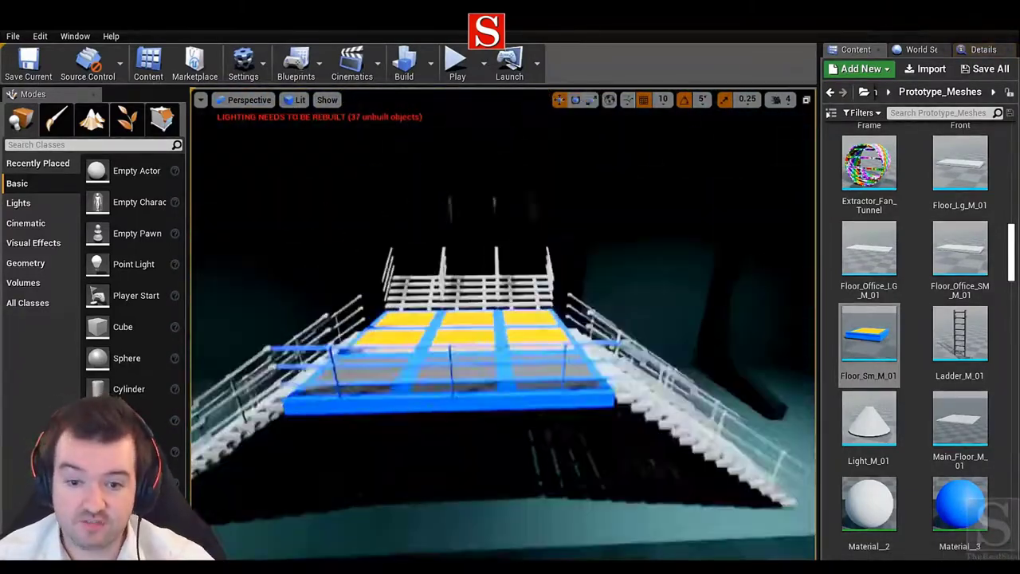
scroll(917, 342, down, 5)
scroll(917, 343, up, 10)
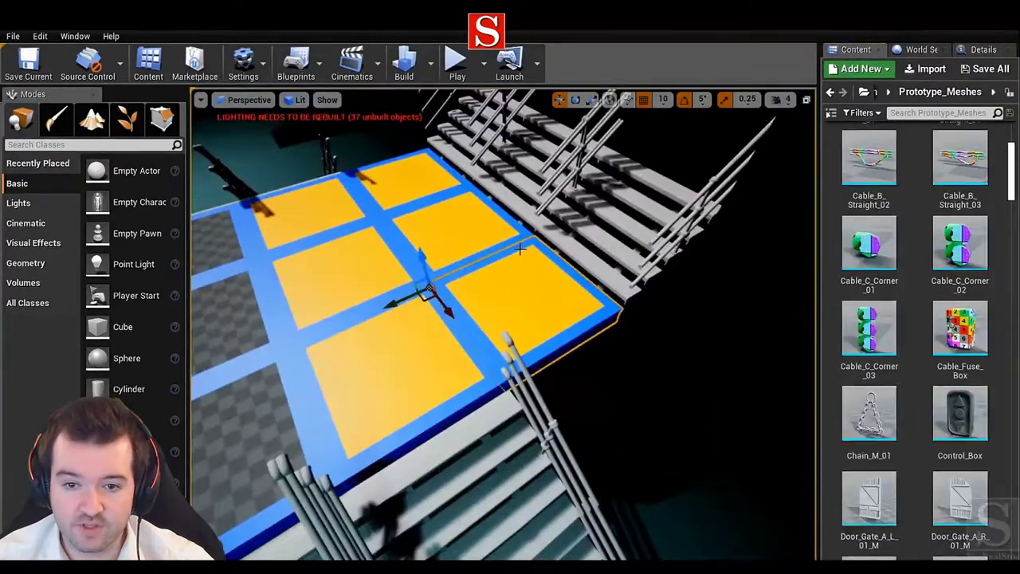
Step: Delete the unwanted platform piece and switch to the Move tool for the selected platform
key(Delete)
scroll(925, 398, down, 5)
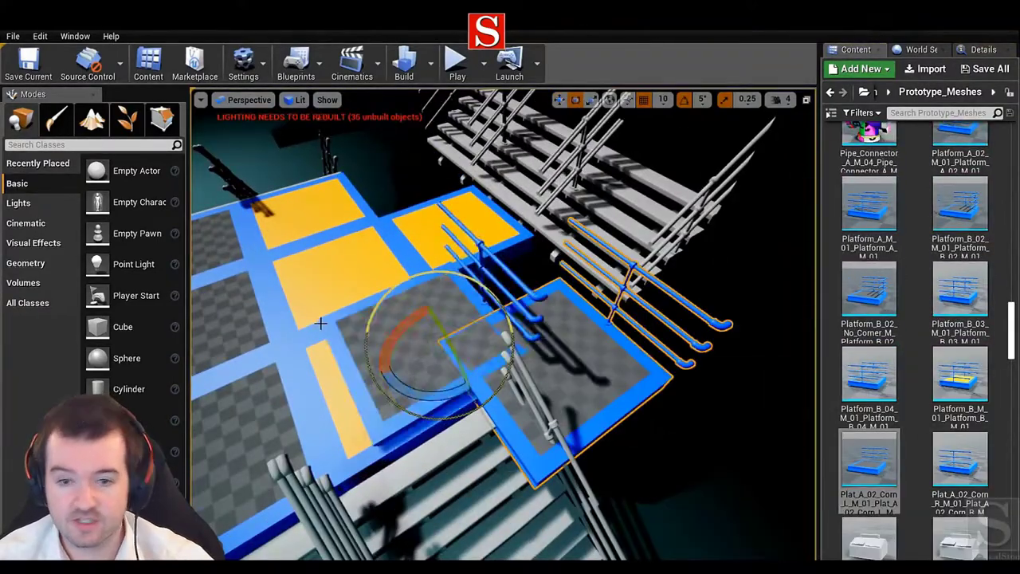
right_drag(319, 323, 481, 386)
key(w)
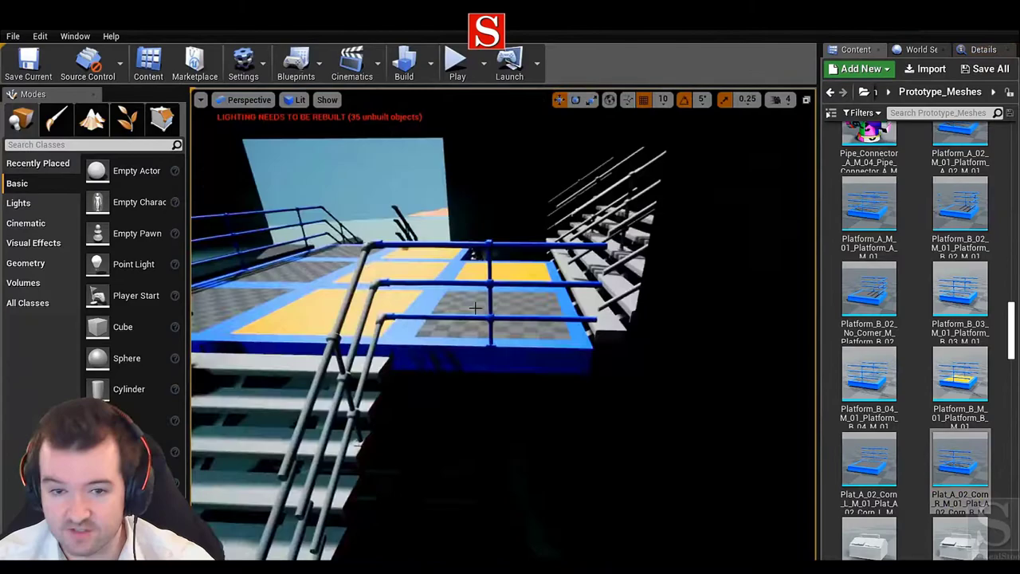
Step: Select a band of edges on the train body box for the raised section
scroll(904, 464, up, 3)
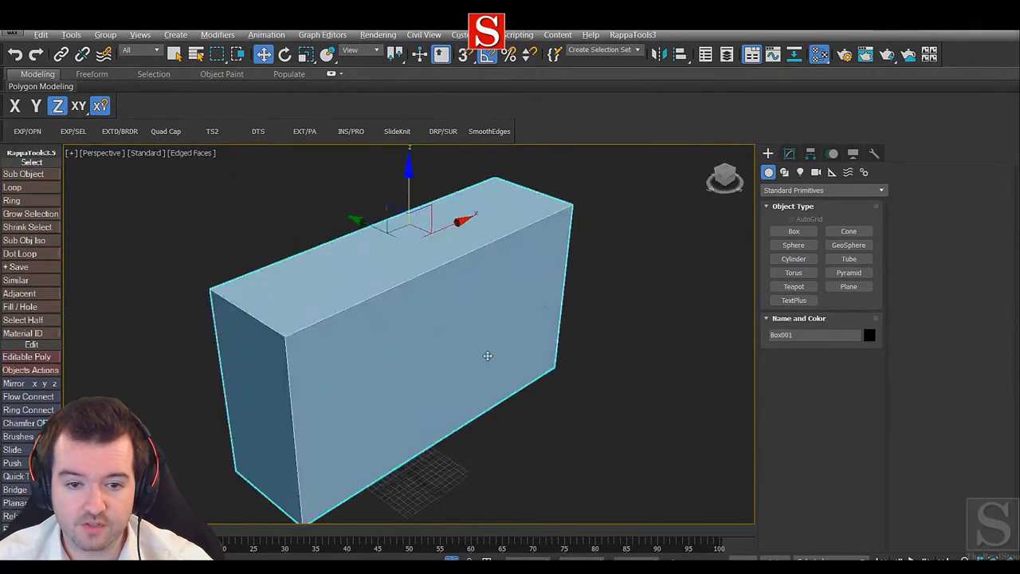
drag(440, 173, 429, 432)
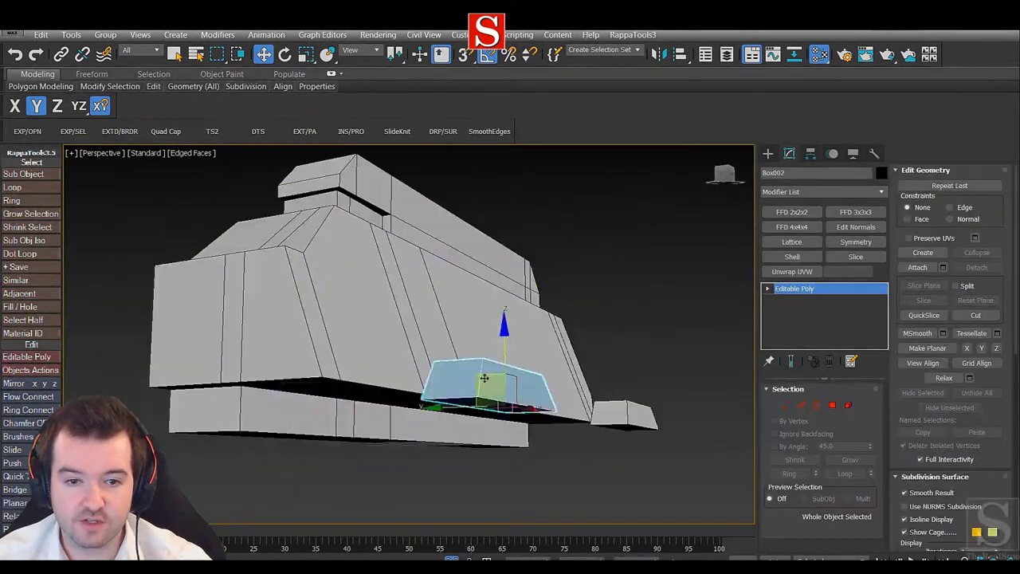
Step: Orbit underneath the train to view its undercarriage blocks
alt+middle_drag(580, 433, 547, 363)
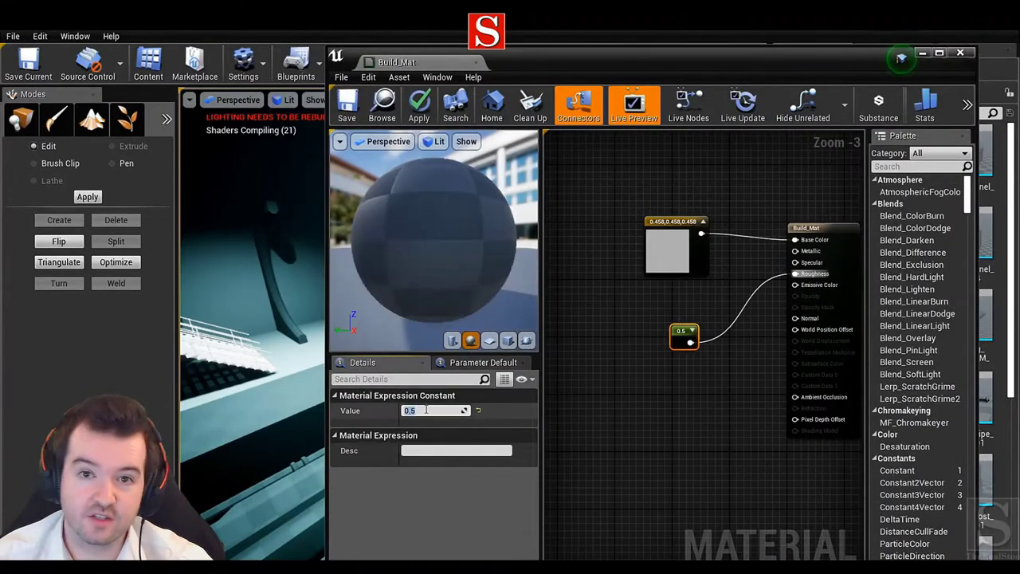
Step: Set the Build_Mat roughness Constant value to 0.25
text(0.25)
key(Return)
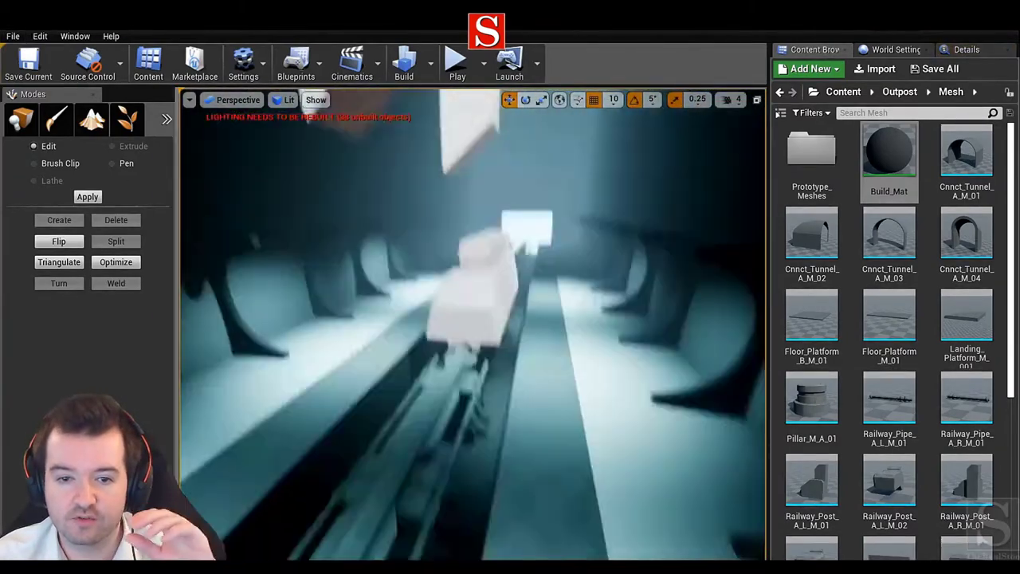
Step: Place a Cylinder from the Basic shapes into the tunnel and set its scale to 12
key(shift+1)
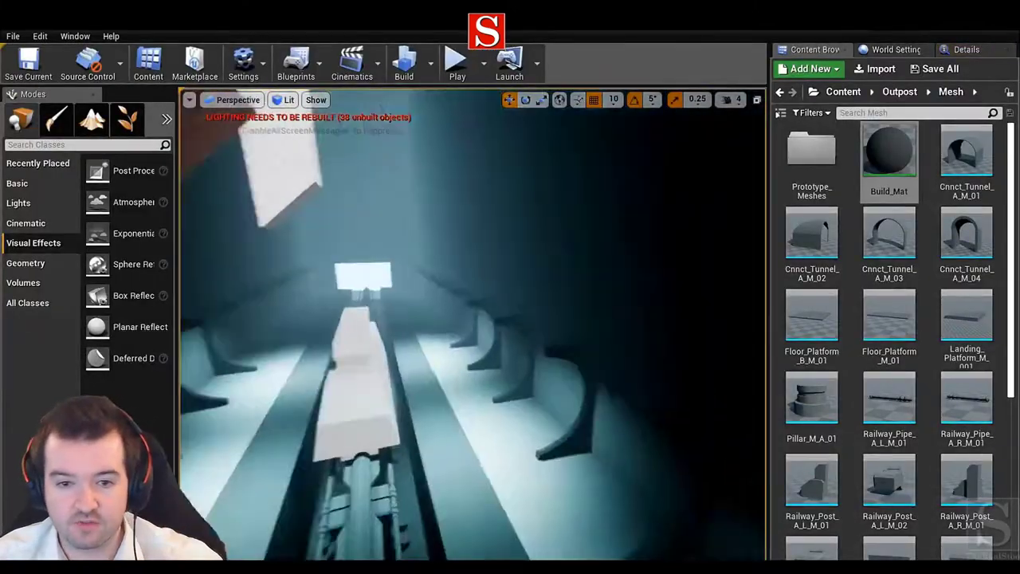
click(16, 183)
drag(112, 382, 538, 330)
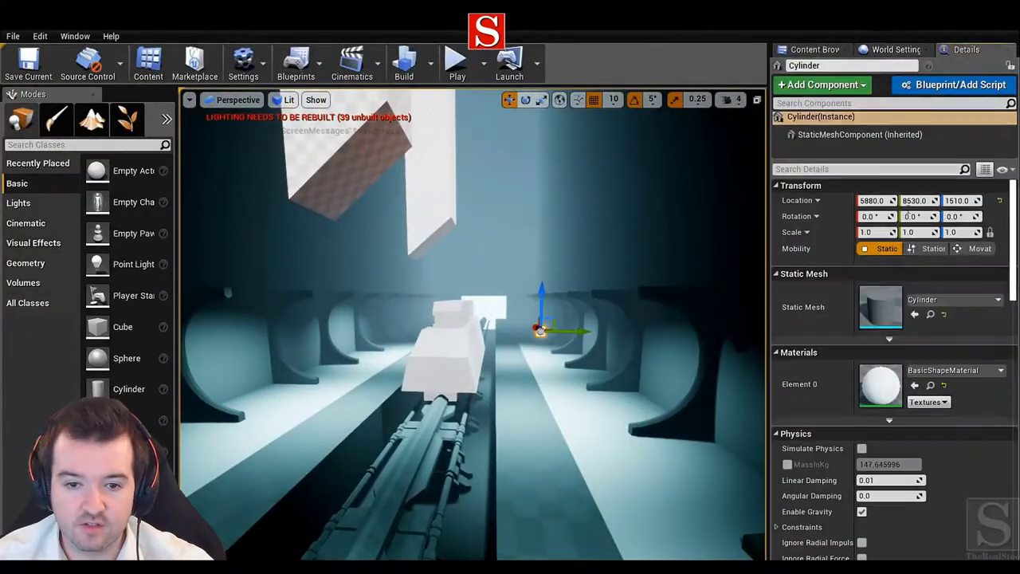
click(873, 232)
text(12)
key(Return)
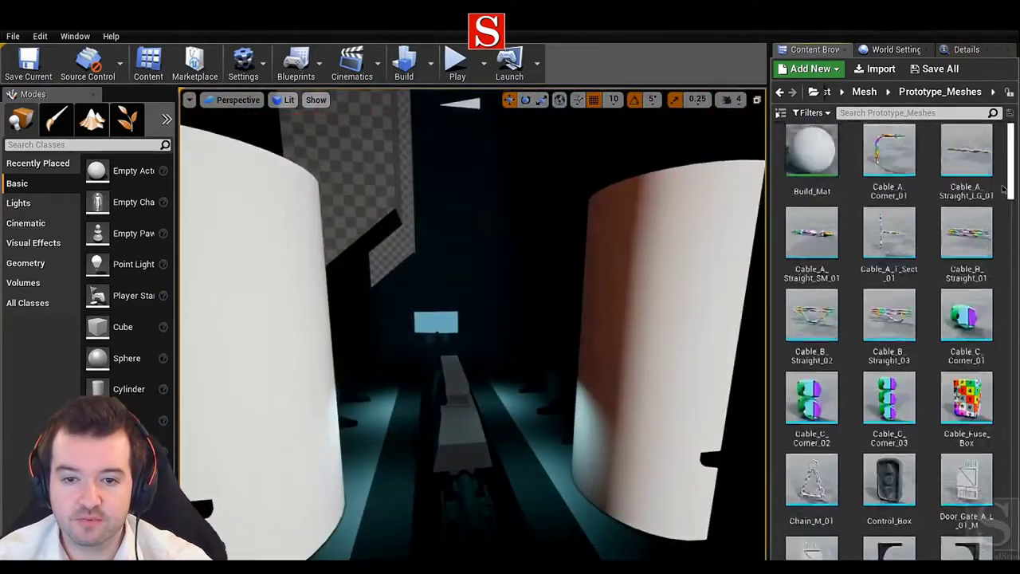
Step: Scroll the view while assembling the platform walkway above the tracks
scroll(1004, 189, down, 10)
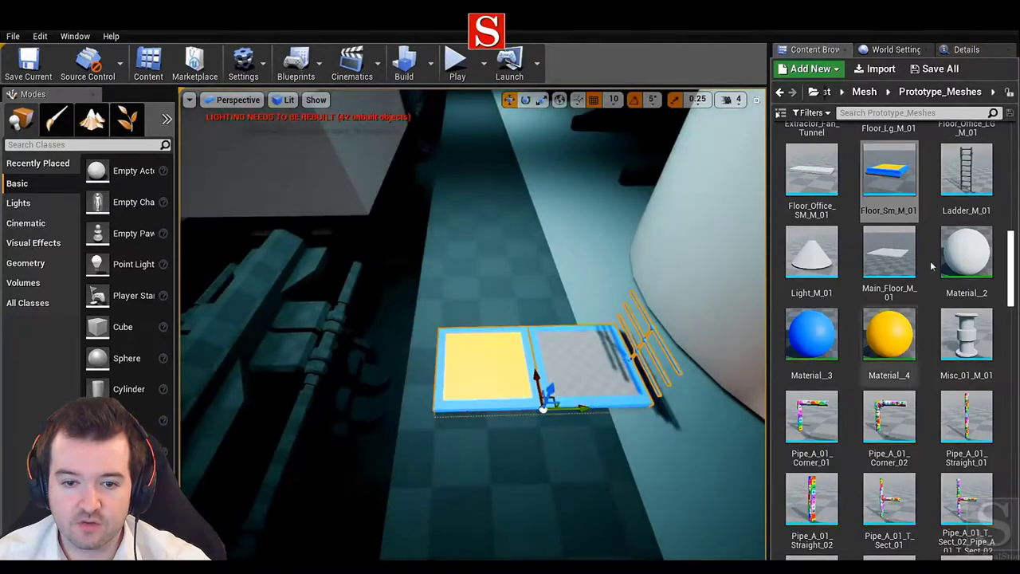
scroll(889, 335, down, 10)
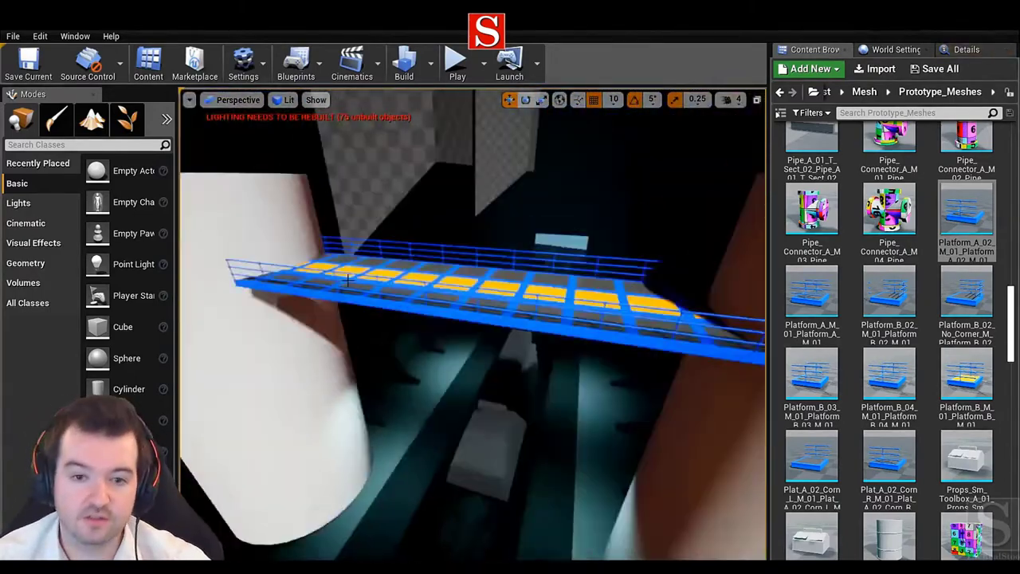
scroll(871, 306, up, 10)
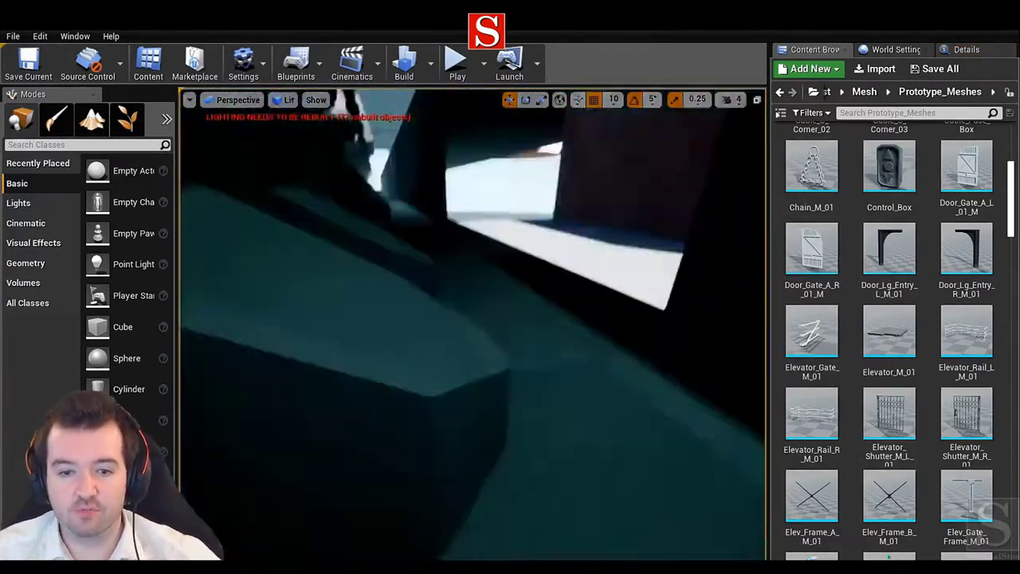
Step: Show the Geometry brushes and move the view closer to the placed wall
scroll(889, 343, down, 10)
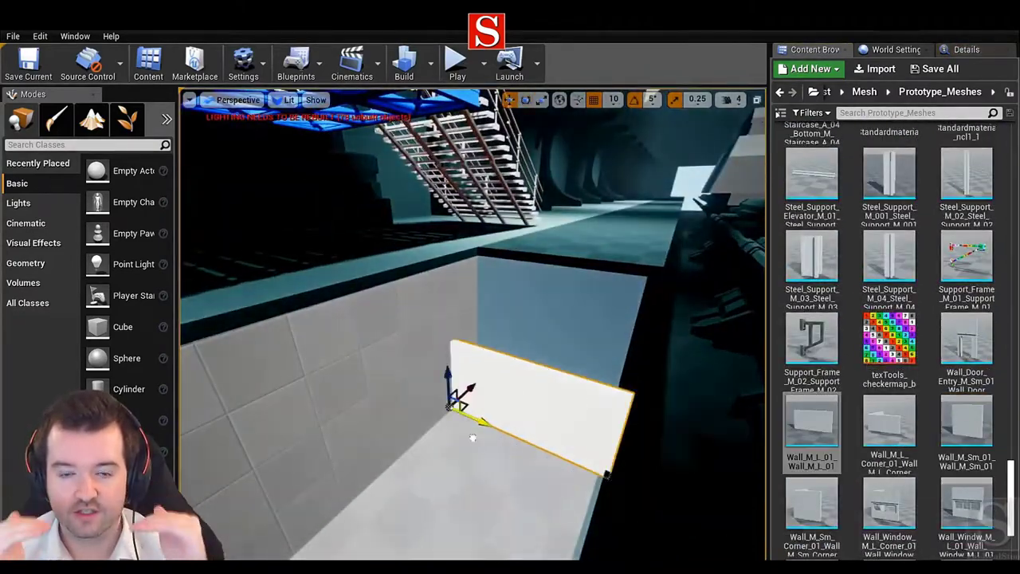
right_drag(473, 437, 490, 426)
click(26, 263)
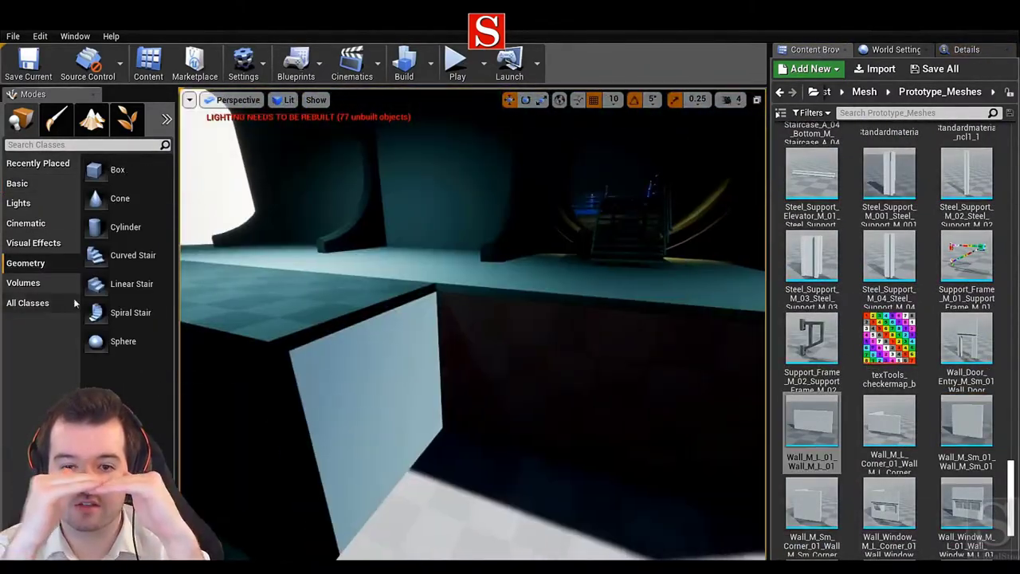
scroll(938, 495, down, 2)
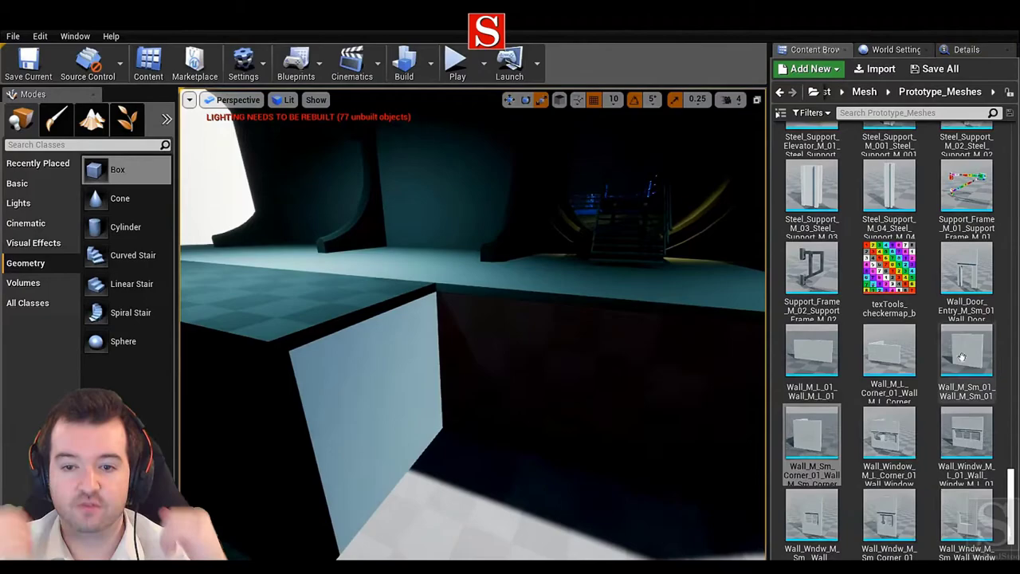
right_drag(544, 481, 622, 449)
Step: Check the level in the four-view layout and Back view, then fly the lit perspective along the tunnel
key(F11)
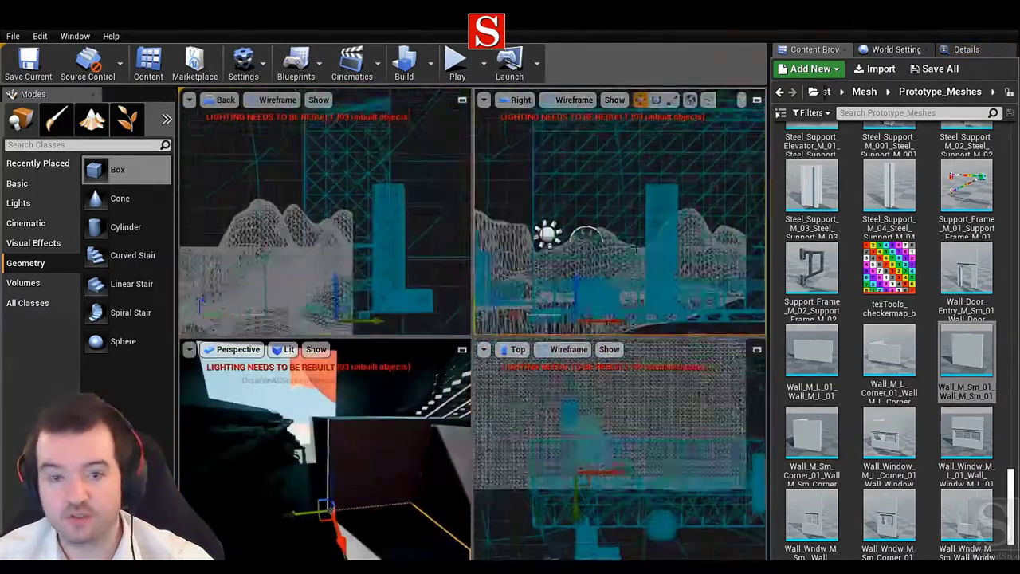
scroll(236, 314, up, 5)
key(F11)
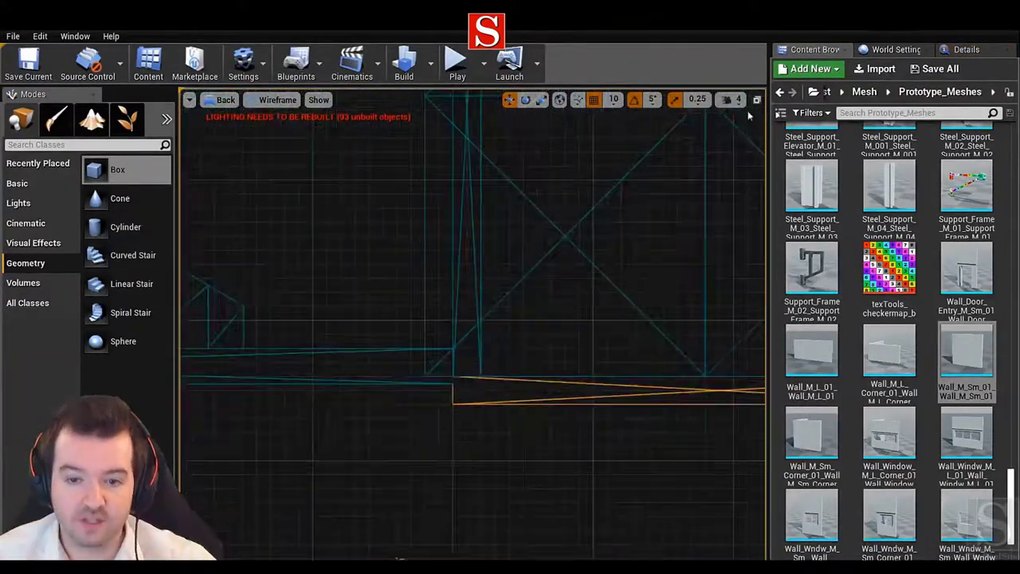
key(alt+g)
right_drag(750, 116, 737, 128)
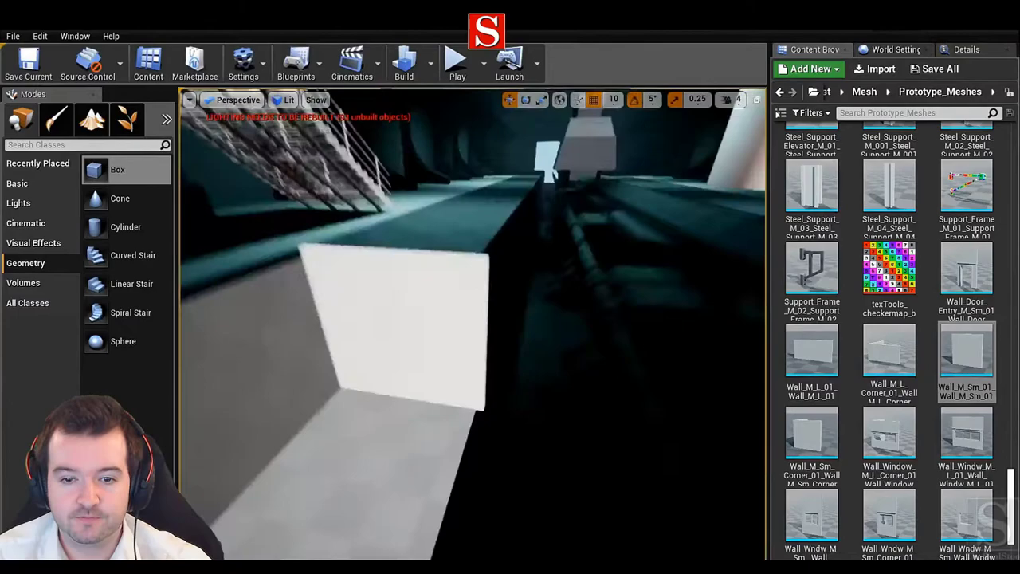
right_drag(522, 319, 686, 272)
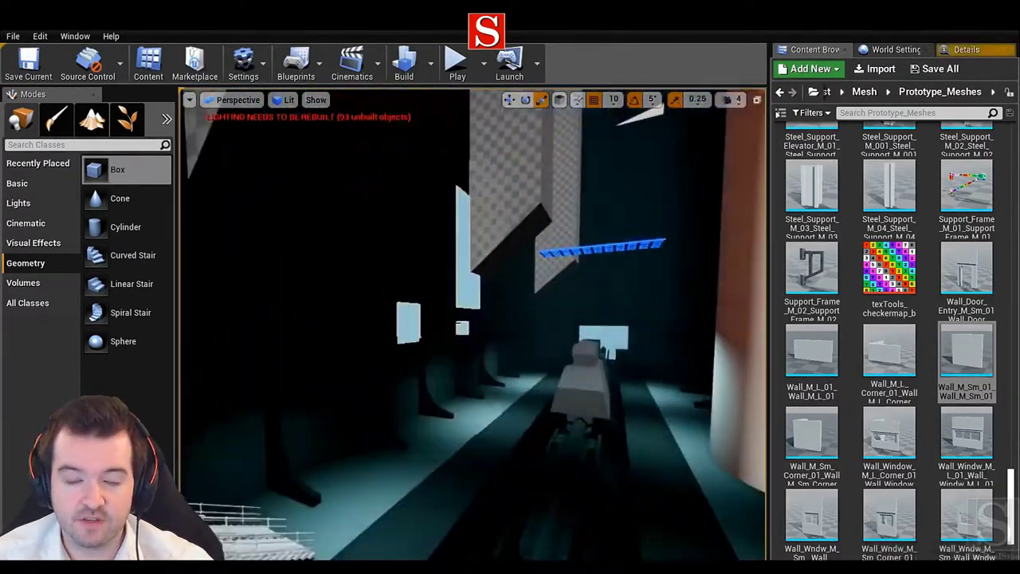
Step: Place a cylinder brush in the tunnel and select the blue grid objects
mouse_move(125, 227)
mouse_down()
mouse_move(427, 350)
mouse_move(485, 319)
mouse_move(455, 285)
mouse_move(485, 314)
mouse_move(235, 435)
mouse_move(412, 410)
mouse_move(473, 364)
mouse_move(467, 353)
mouse_move(451, 389)
mouse_up()
click(619, 308)
click(447, 343)
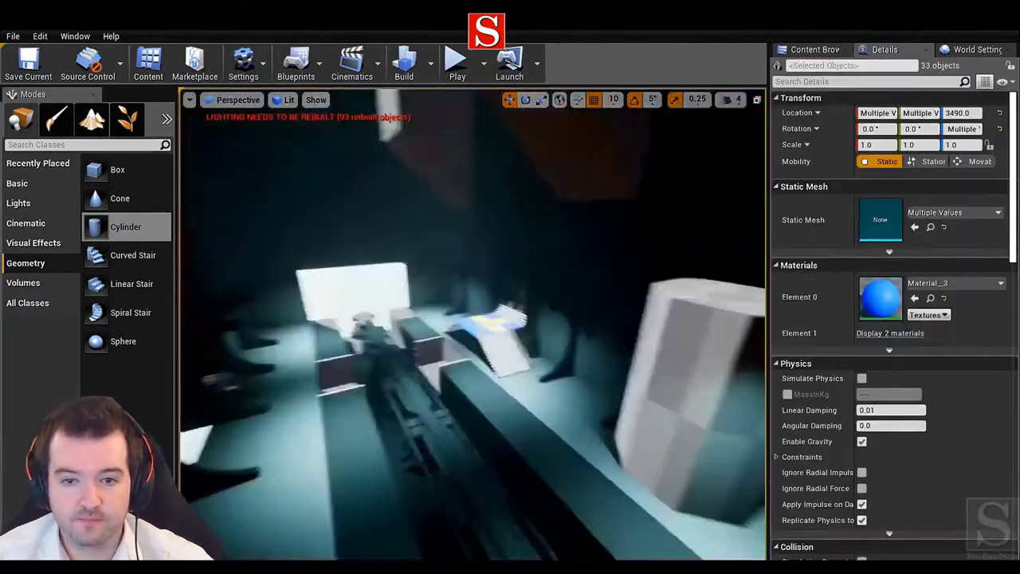
mouse_move(447, 343)
mouse_down()
mouse_move(430, 350)
mouse_move(446, 335)
mouse_up()
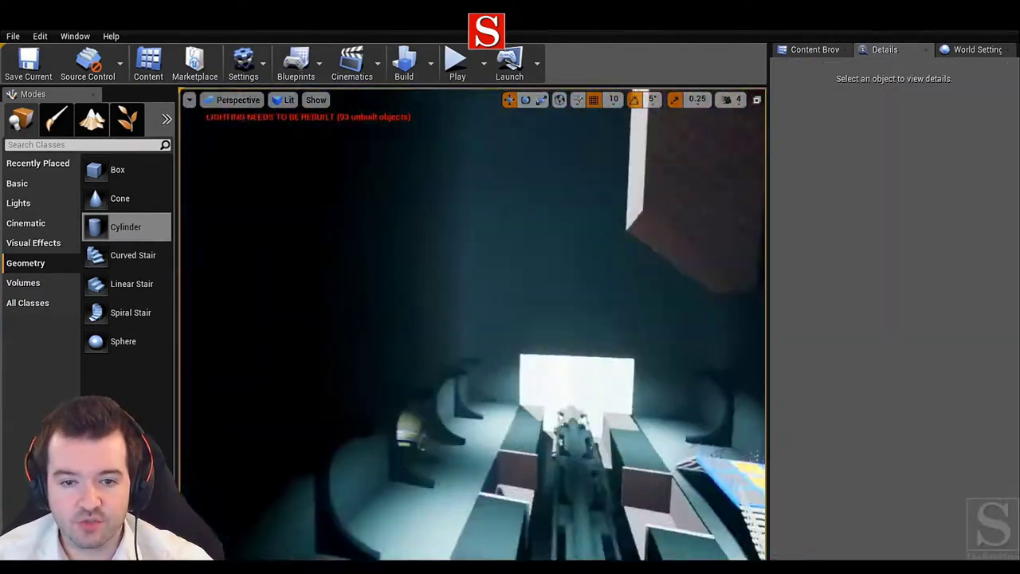
Step: Place a box brush and flatten it with a Z scale of 0.2
mouse_move(88, 171)
mouse_down()
mouse_move(375, 447)
mouse_move(405, 258)
mouse_move(495, 407)
mouse_move(510, 208)
mouse_up()
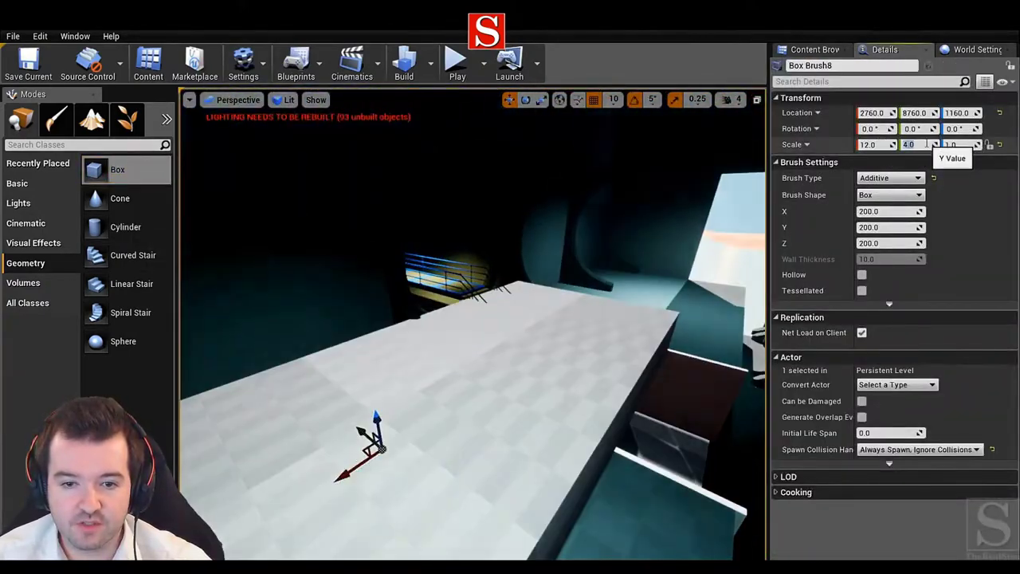
click(963, 144)
text(0.2)
key(Return)
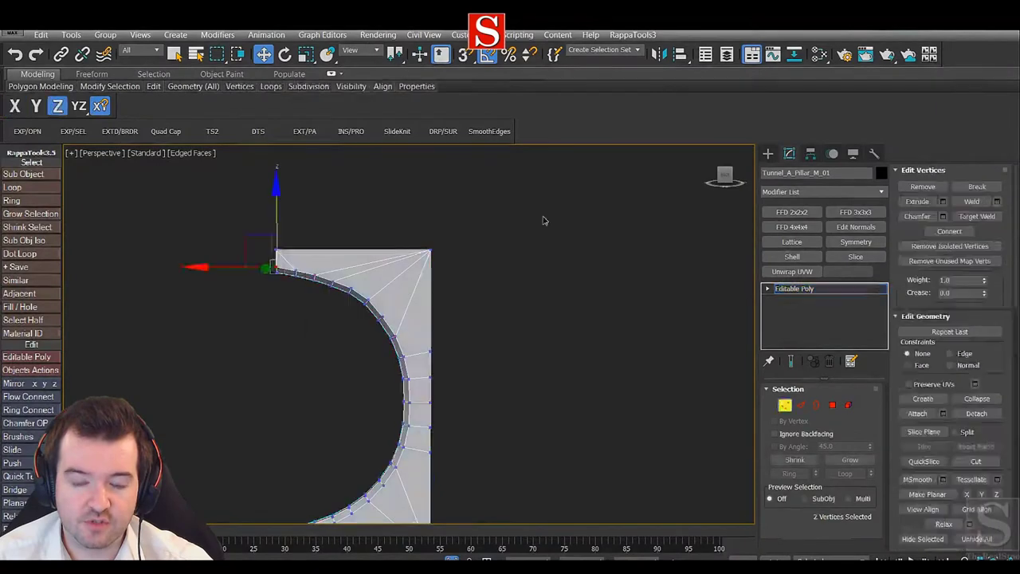
Step: Drop the FFD 2x2x2 deformer and smooth the pillar's curved edge into 20 even segments
click(791, 212)
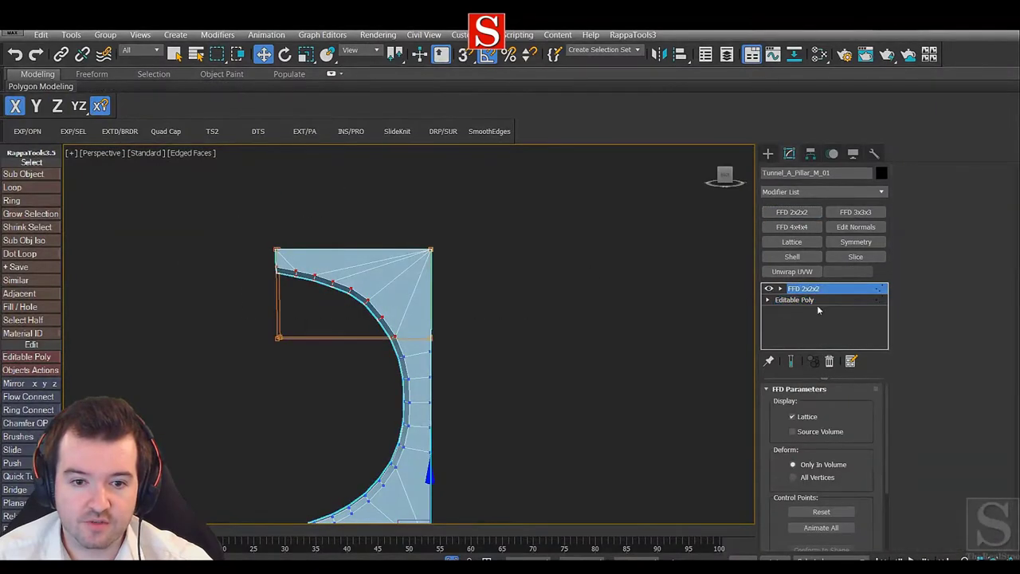
key(ctrl+z)
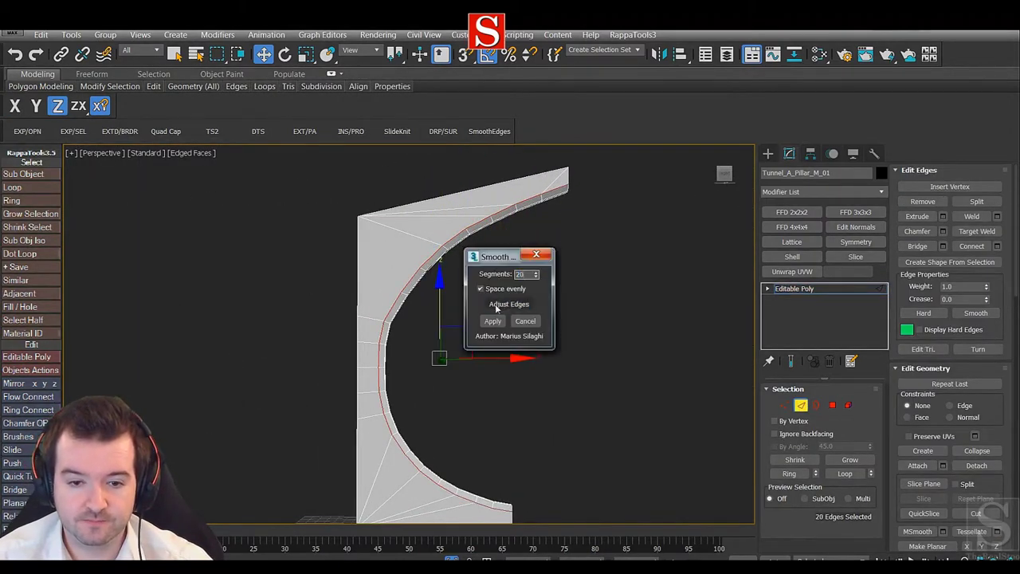
mouse_move(496, 309)
alt+middle_down()
mouse_move(433, 159)
mouse_move(511, 319)
alt+middle_up()
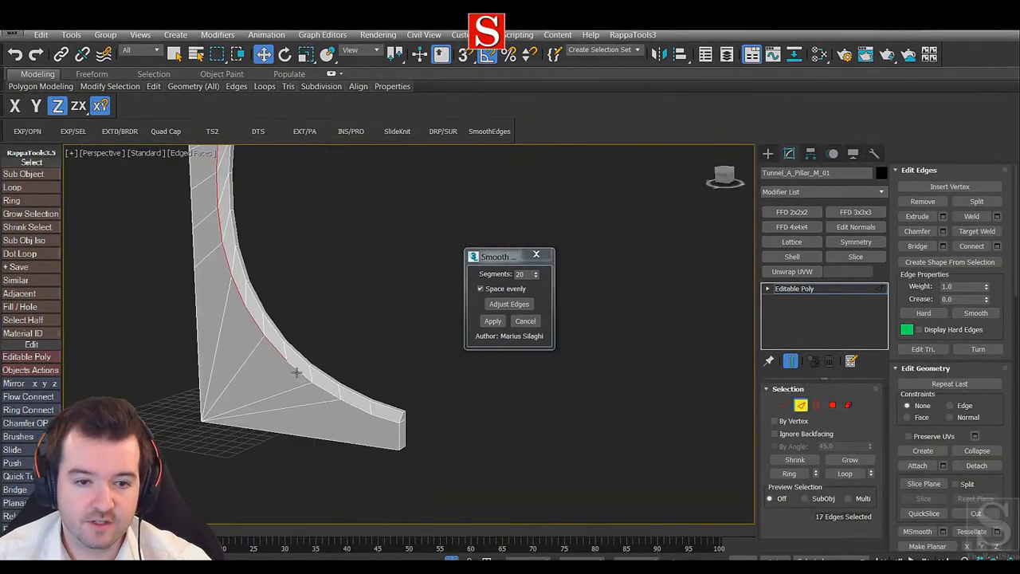
click(493, 320)
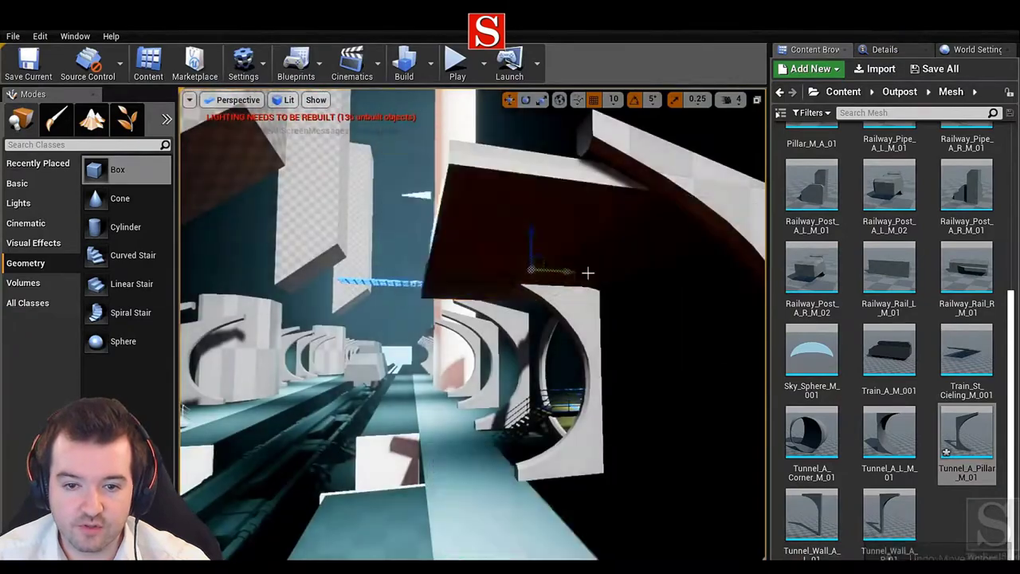
Step: Fly along the tunnel past the white pillars and select a section of the roof slab
right_drag(587, 274, 472, 299)
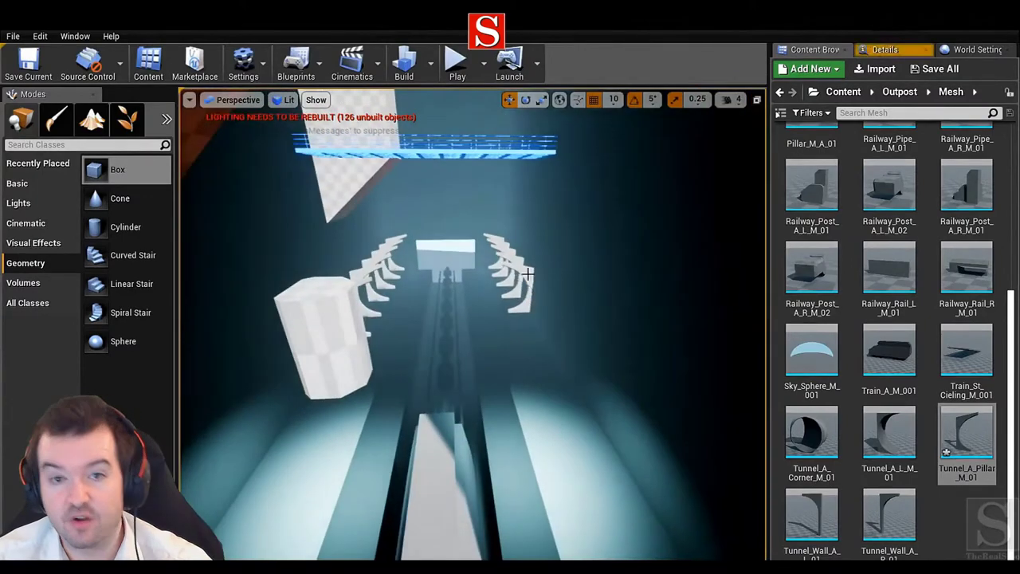
right_drag(516, 303, 498, 293)
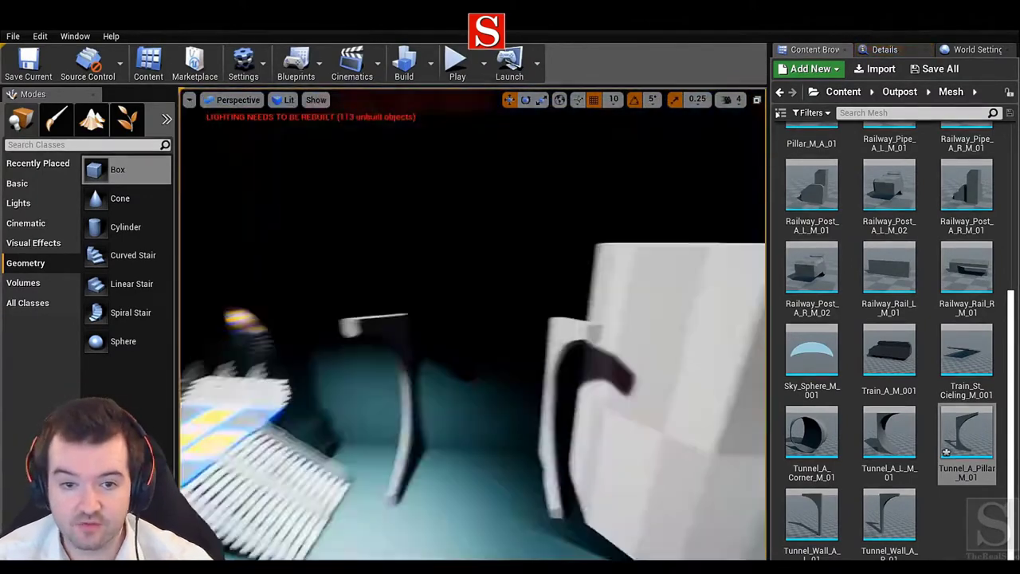
right_drag(498, 294, 482, 285)
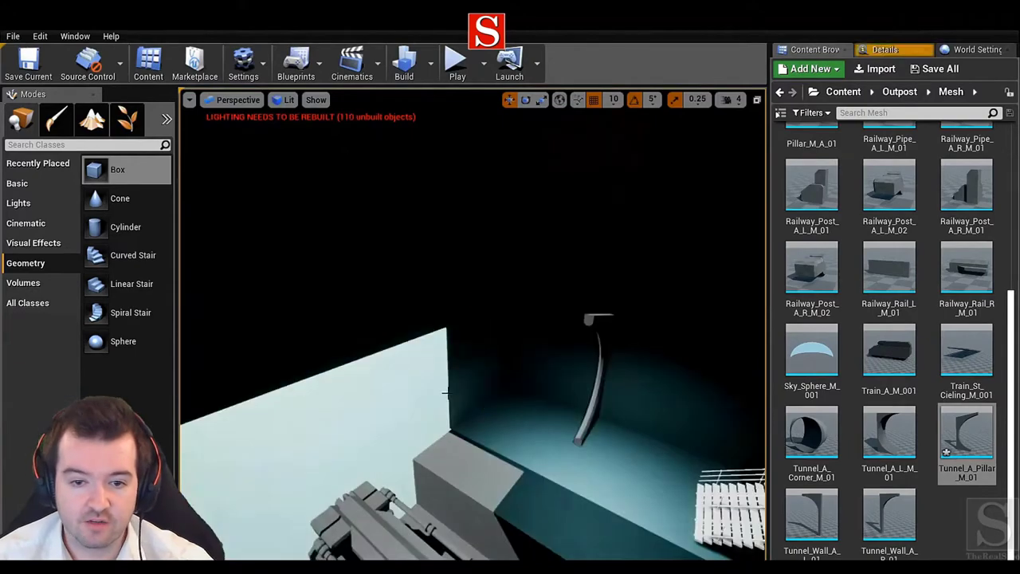
mouse_move(468, 349)
right_down()
mouse_move(377, 343)
mouse_move(519, 344)
mouse_move(446, 341)
mouse_move(494, 343)
mouse_move(462, 343)
right_up()
click(518, 345)
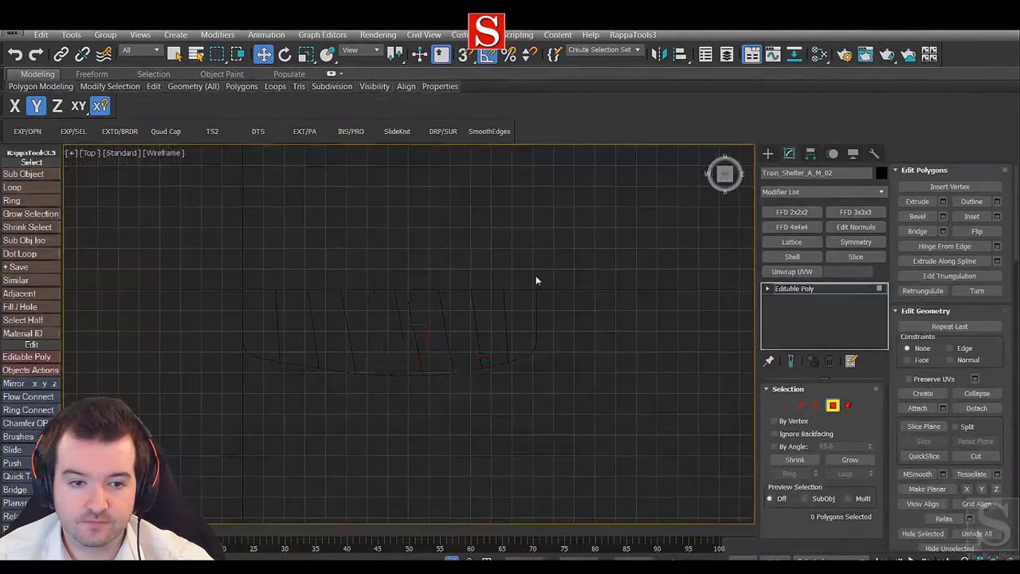
Step: Thicken the shelter roof with Shell, chamfer its edges, and cut new edges across its top
click(792, 257)
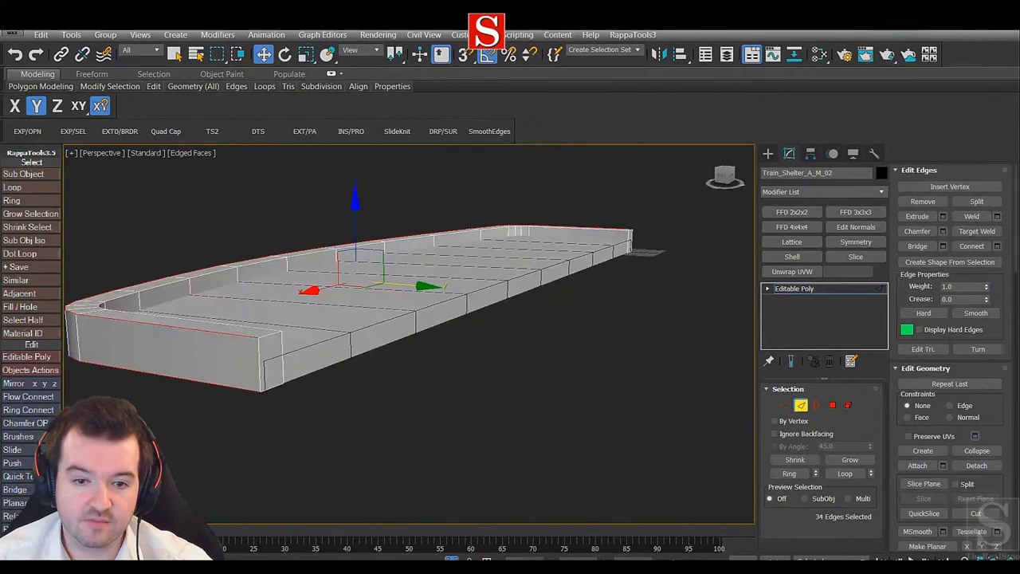
click(943, 231)
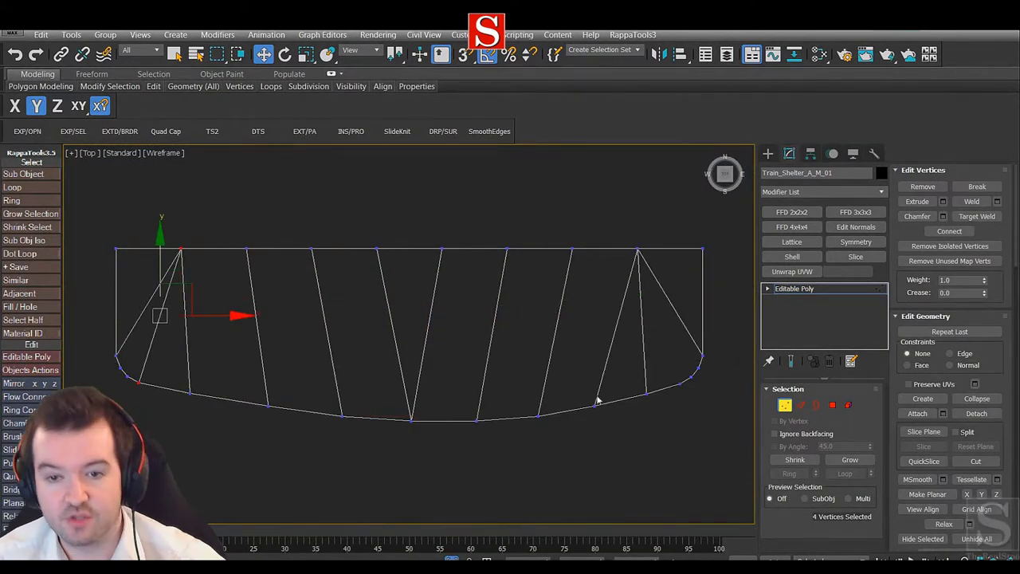
key(alt+c)
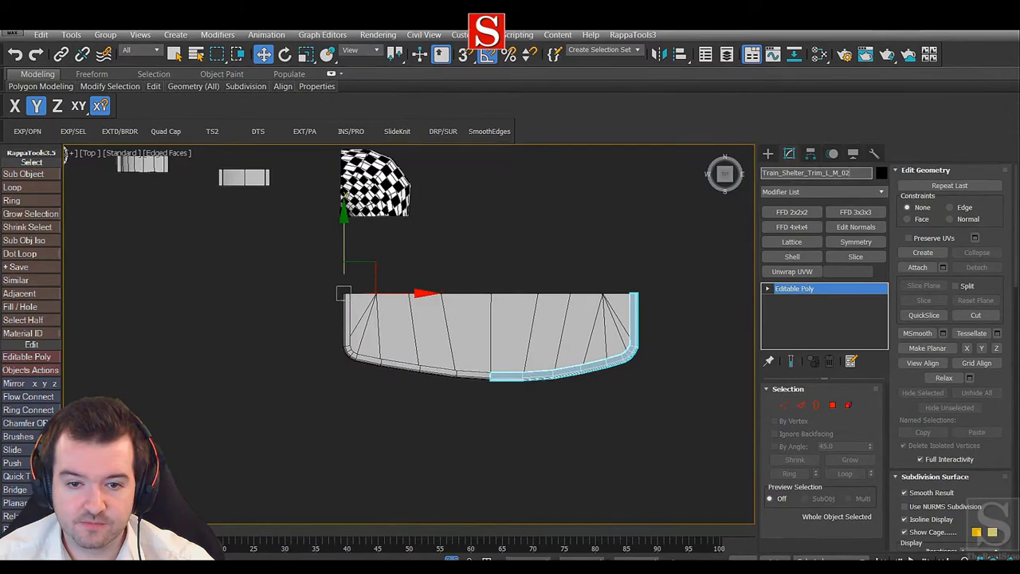
Step: Move the right shelter trim's end vertices along the X axis in perspective view
key(p)
alt+middle_drag(358, 319, 479, 334)
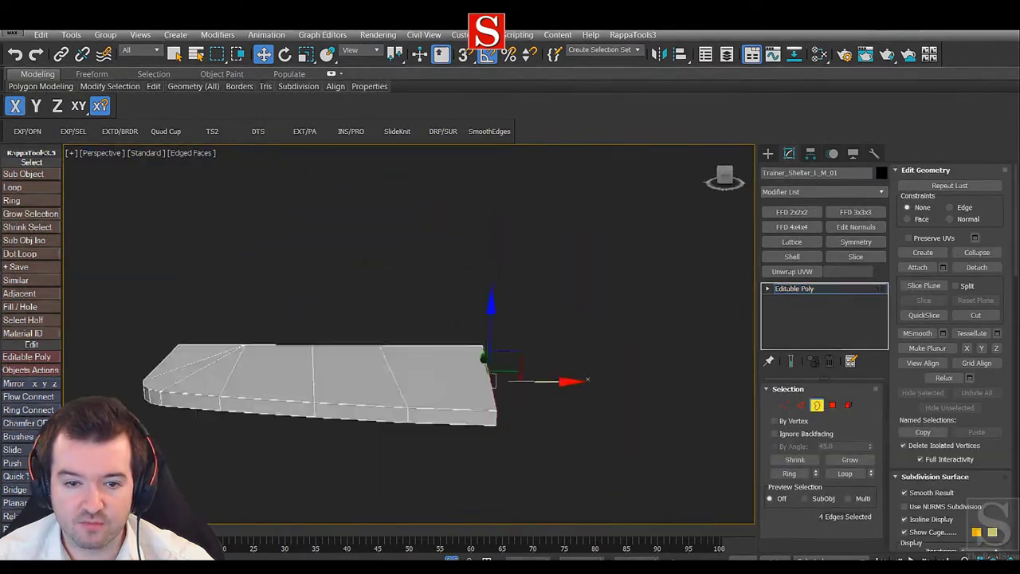
click(359, 375)
scroll(416, 380, up, 5)
scroll(415, 379, down, 5)
click(478, 334)
key(1)
scroll(479, 335, up, 5)
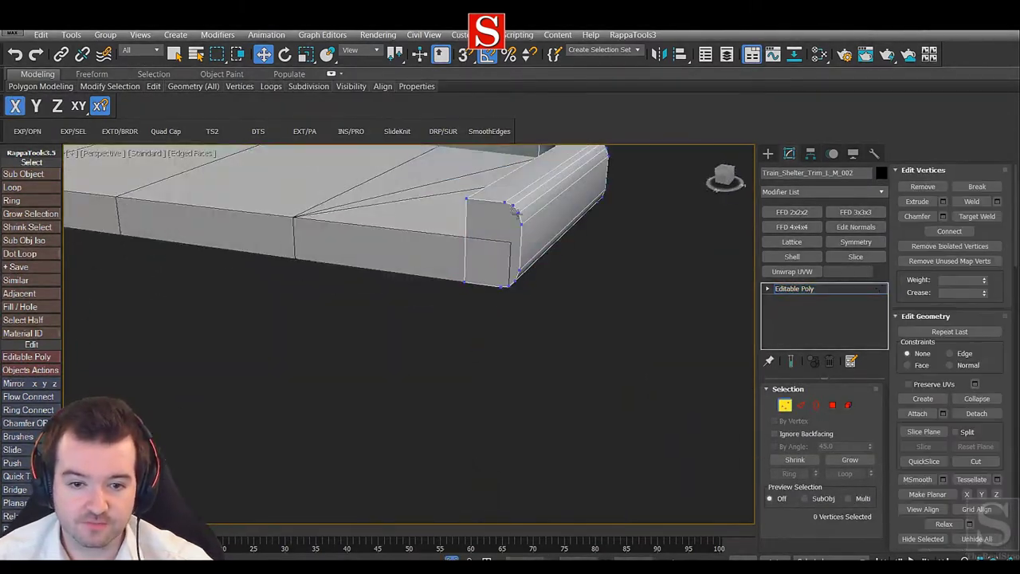
drag(486, 199, 526, 255)
key(F5)
scroll(505, 350, down, 3)
Step: Isolate the trim and shift a single end vertex along the Y axis to bend it
key(alt+q)
scroll(239, 279, up, 5)
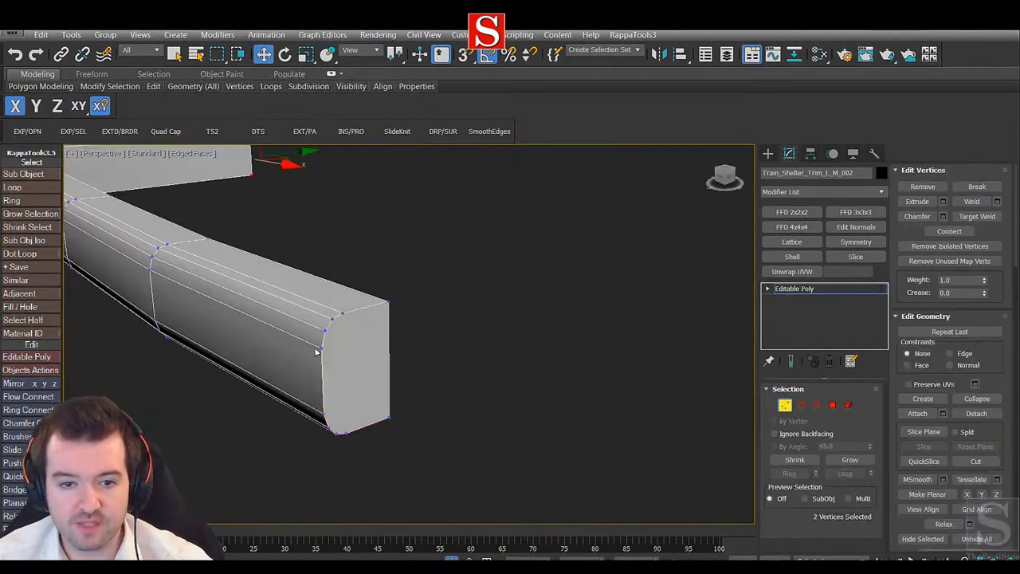
click(228, 364)
scroll(186, 274, down, 5)
alt+middle_drag(186, 275, 414, 361)
key(F6)
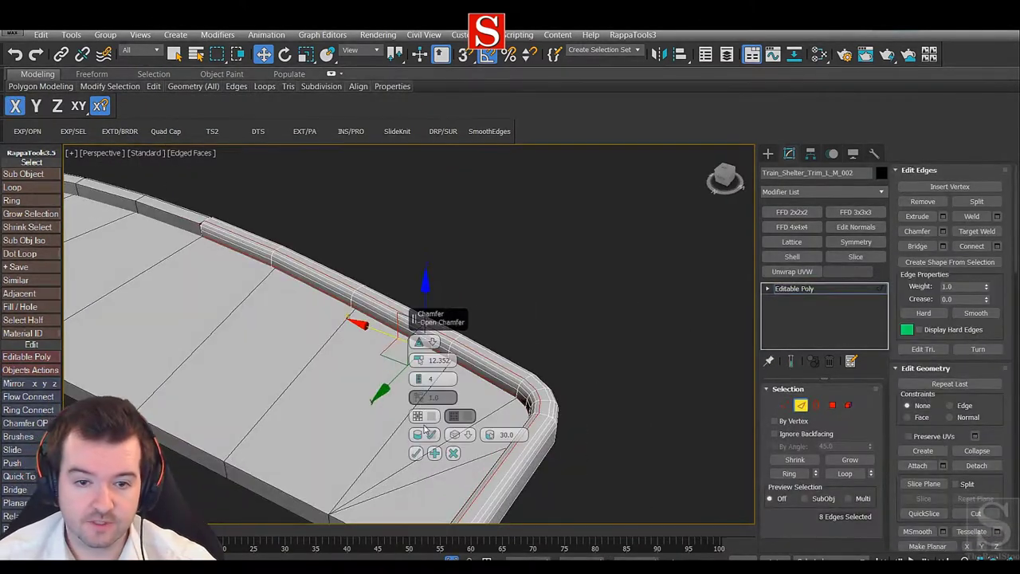
scroll(415, 335, down, 2)
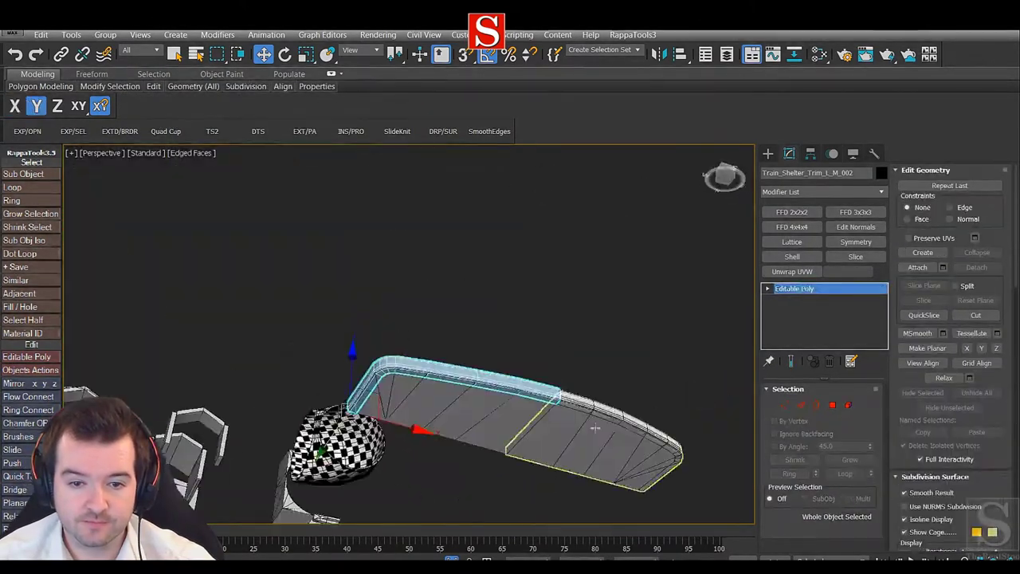
alt+middle_drag(446, 399, 540, 405)
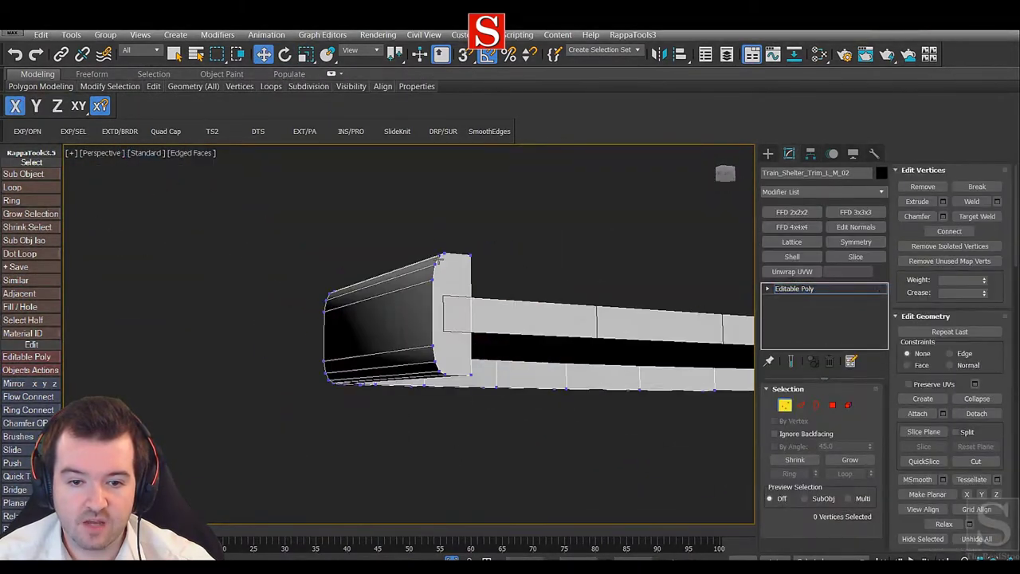
Step: Save the scene under a new name and chamfer the trim's edge loops with 3 segments
key(ctrl+s)
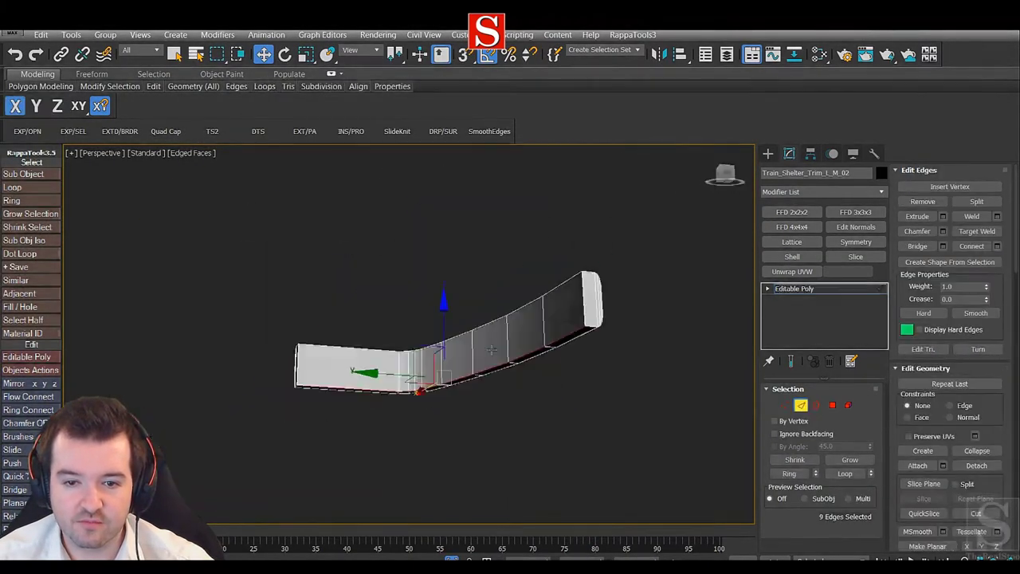
key(ctrl+shift+c)
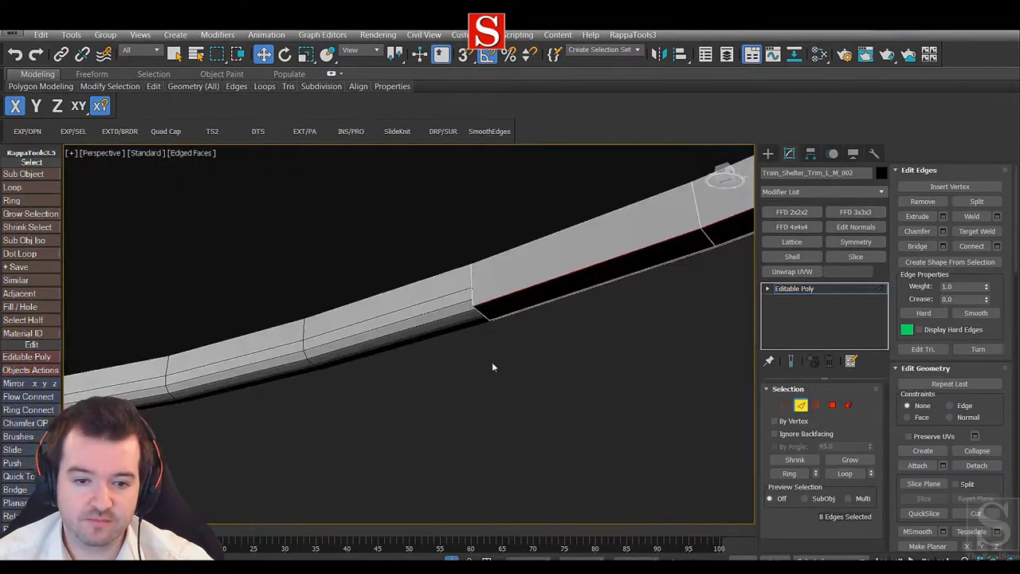
key(ctrl+shift+c)
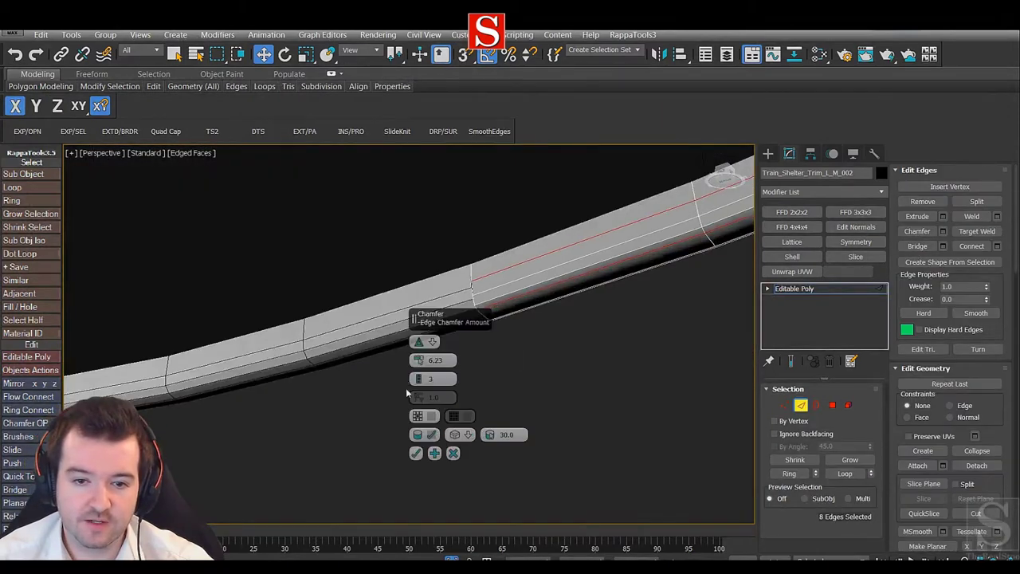
right_click(574, 273)
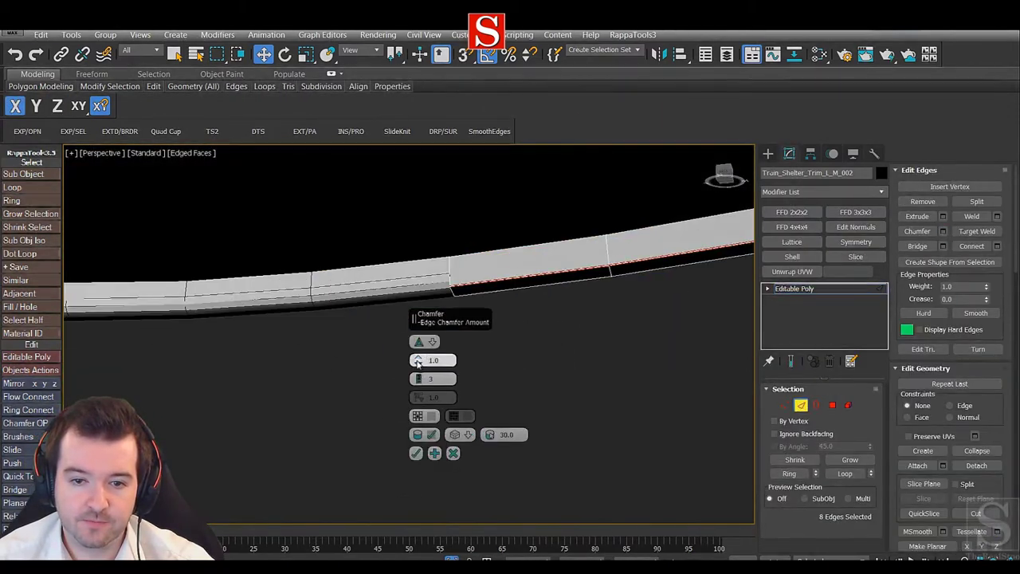